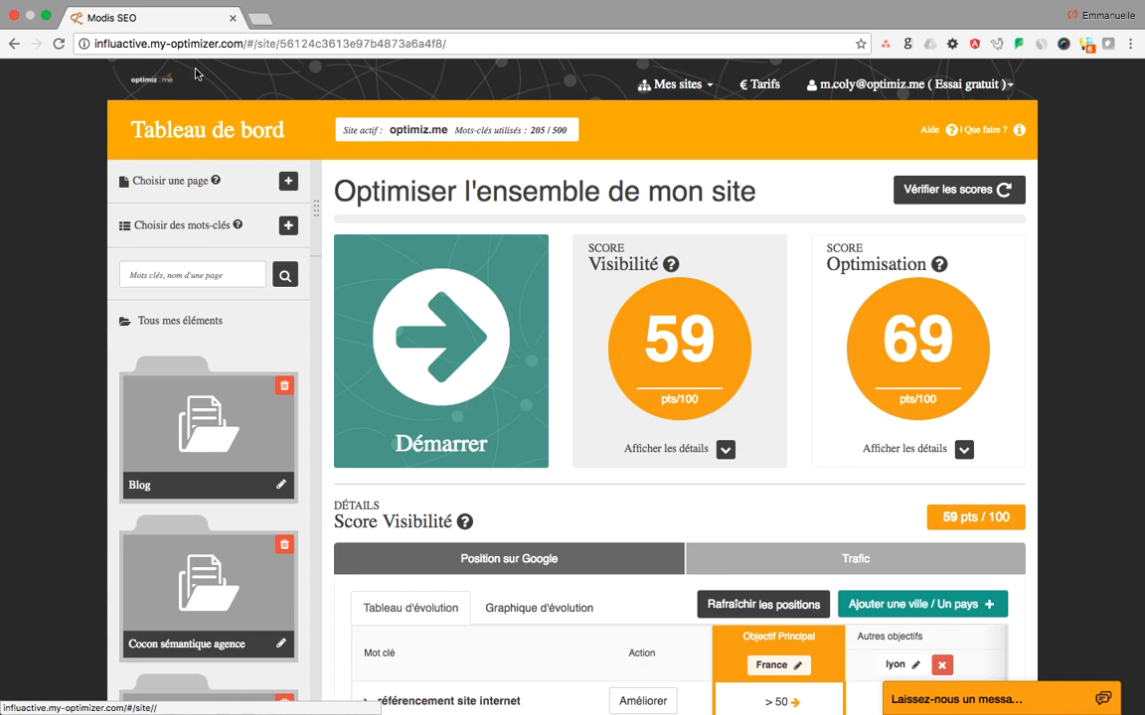
# Step: Start a new keyword selection and set "location salle de réunion lyon" as the main keyword
pyautogui.click(173, 228)
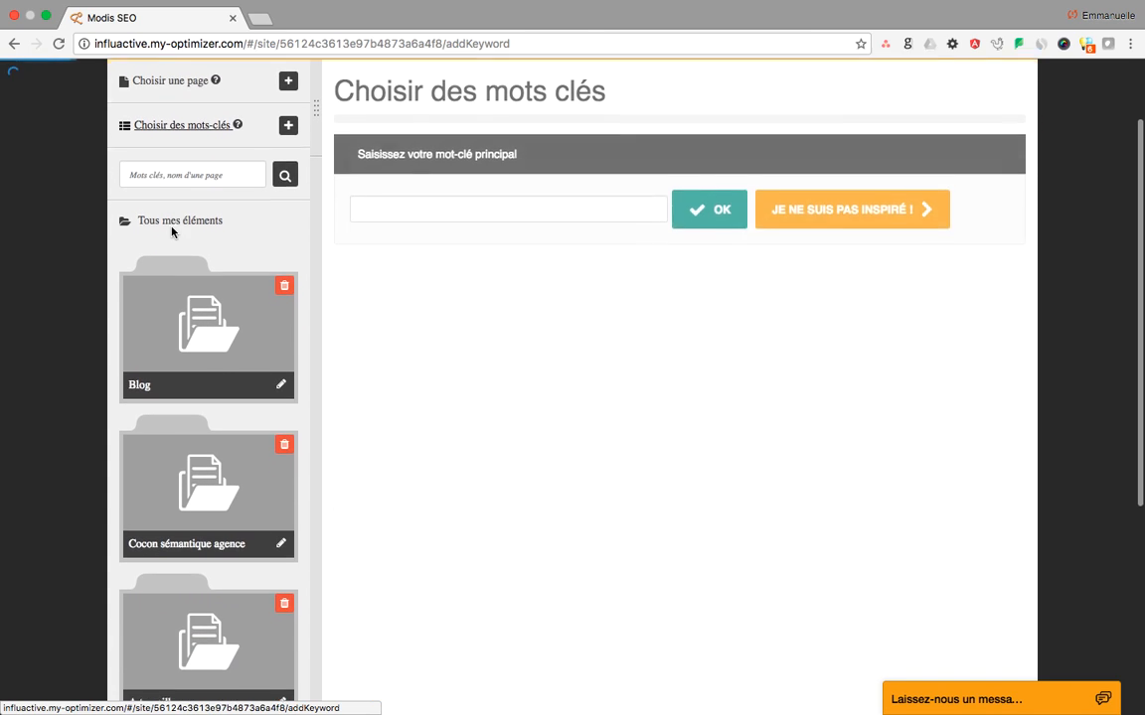
pyautogui.click(473, 206)
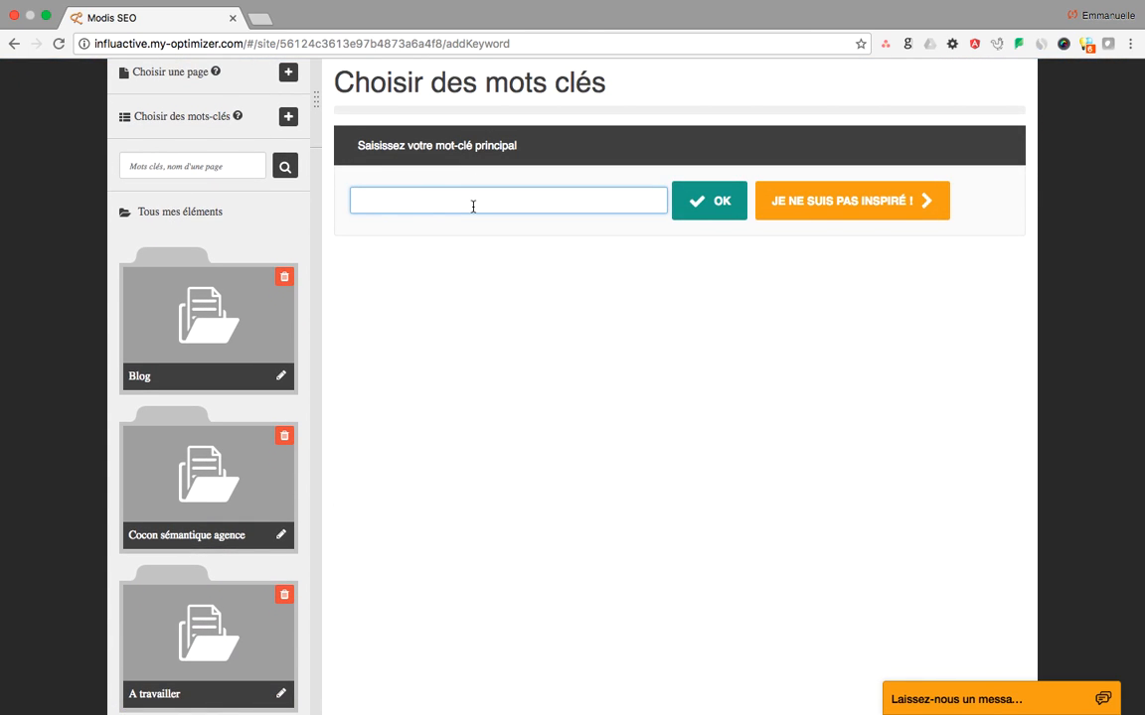
pyautogui.scroll(1, 470, 315)
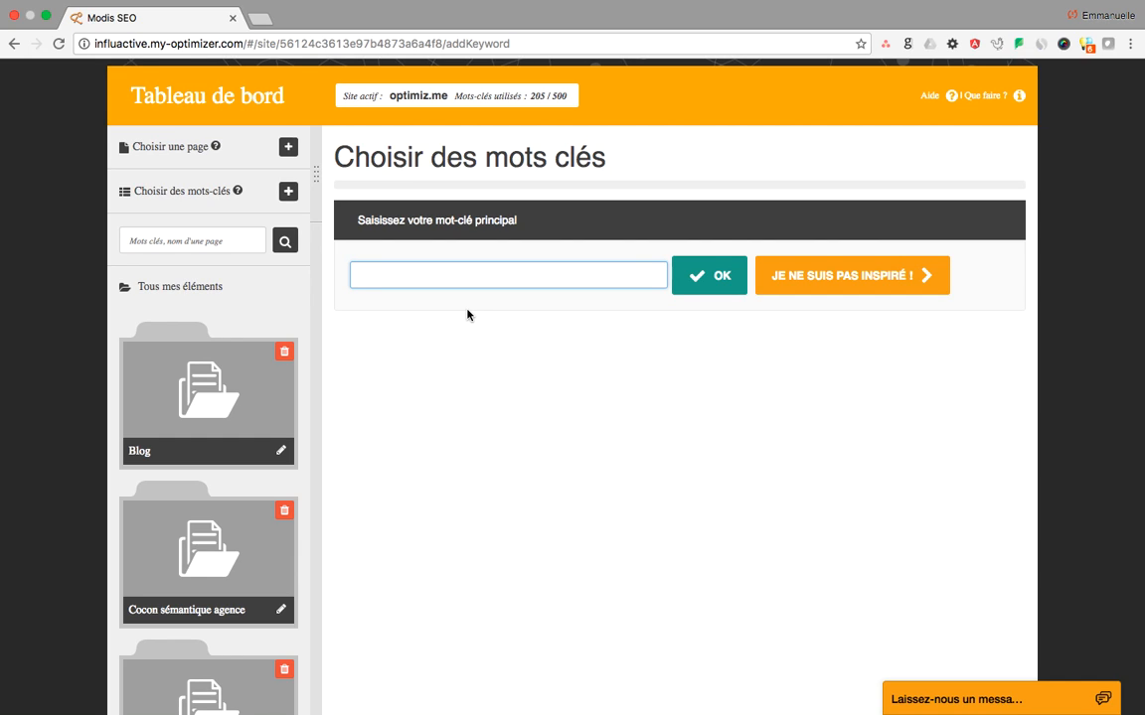
pyautogui.write('location salle ')
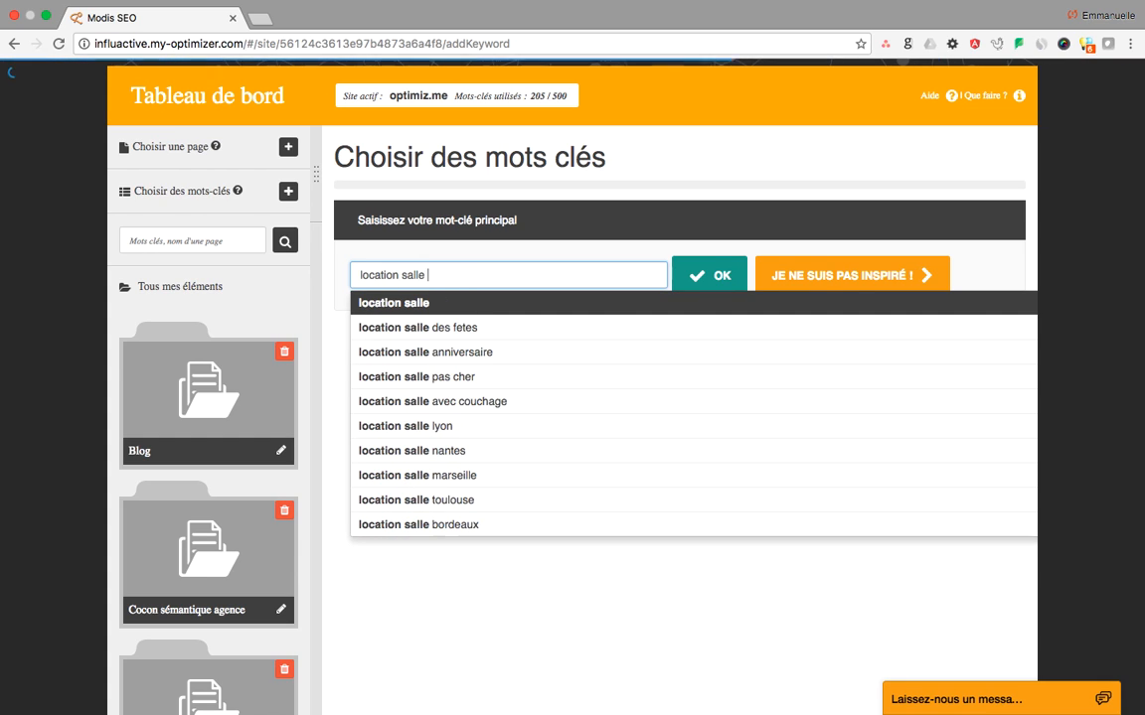
pyautogui.write('de réunion')
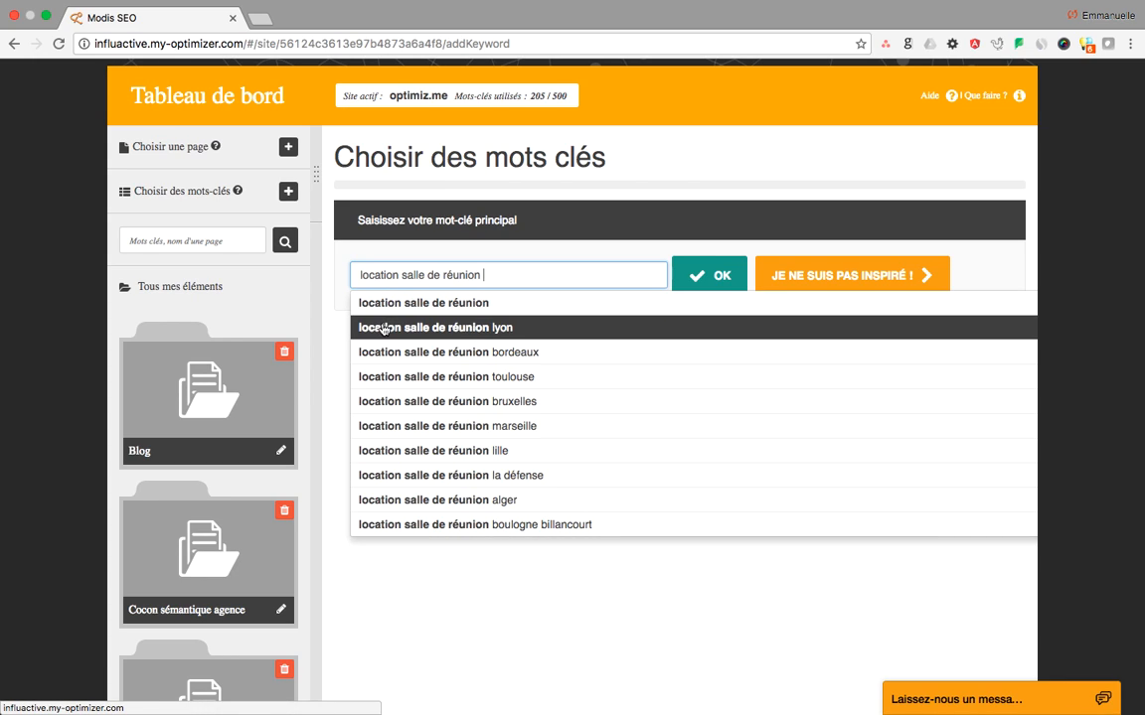
pyautogui.click(383, 329)
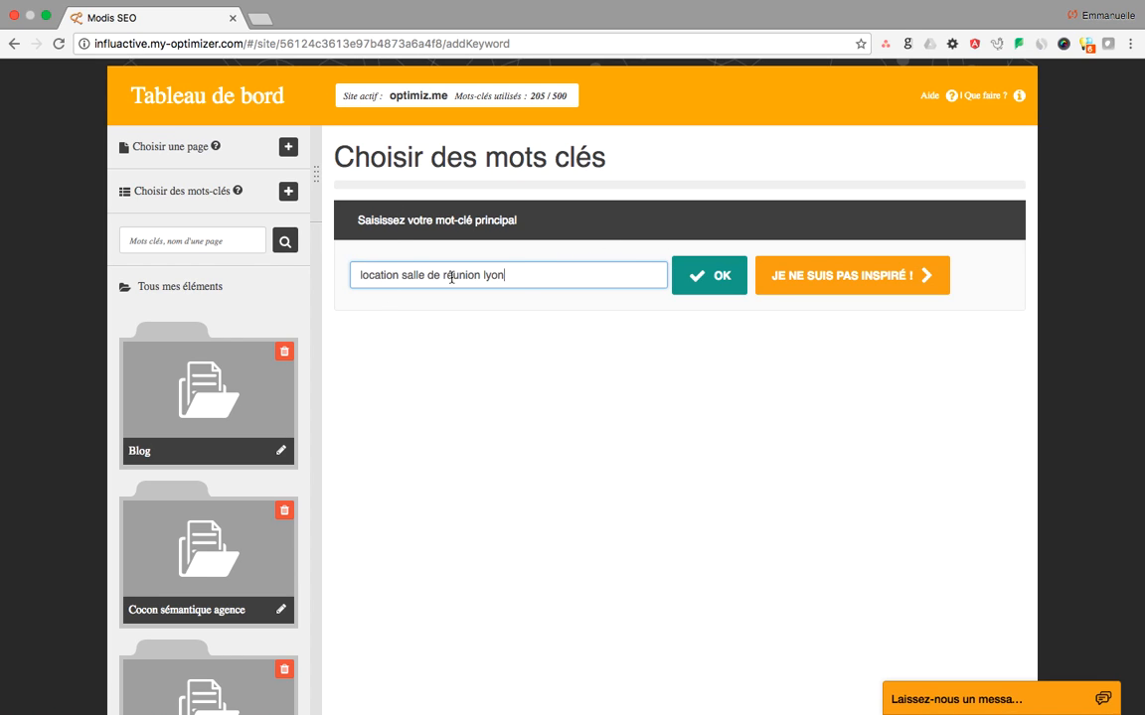
pyautogui.click(694, 278)
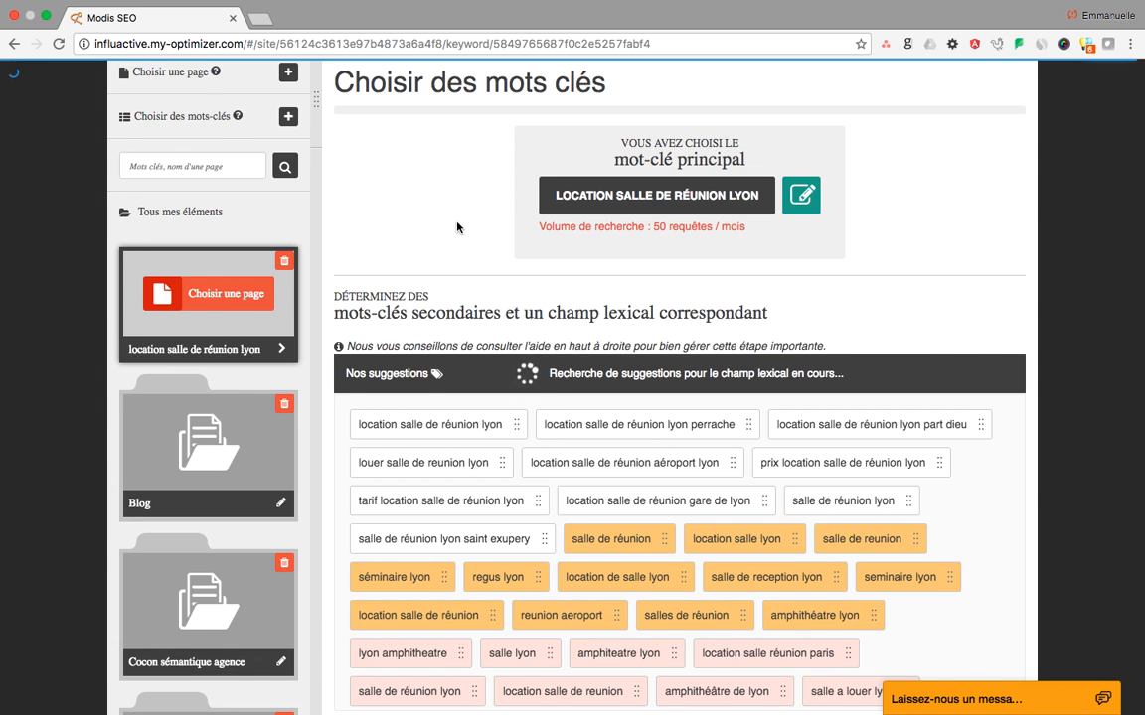
# Step: Examine the main keyword's search volume, the suggested keywords, and the secondary keyword and lexical field lists
pyautogui.scroll(-4, 457, 227)
pyautogui.scroll(-3, 434, 637)
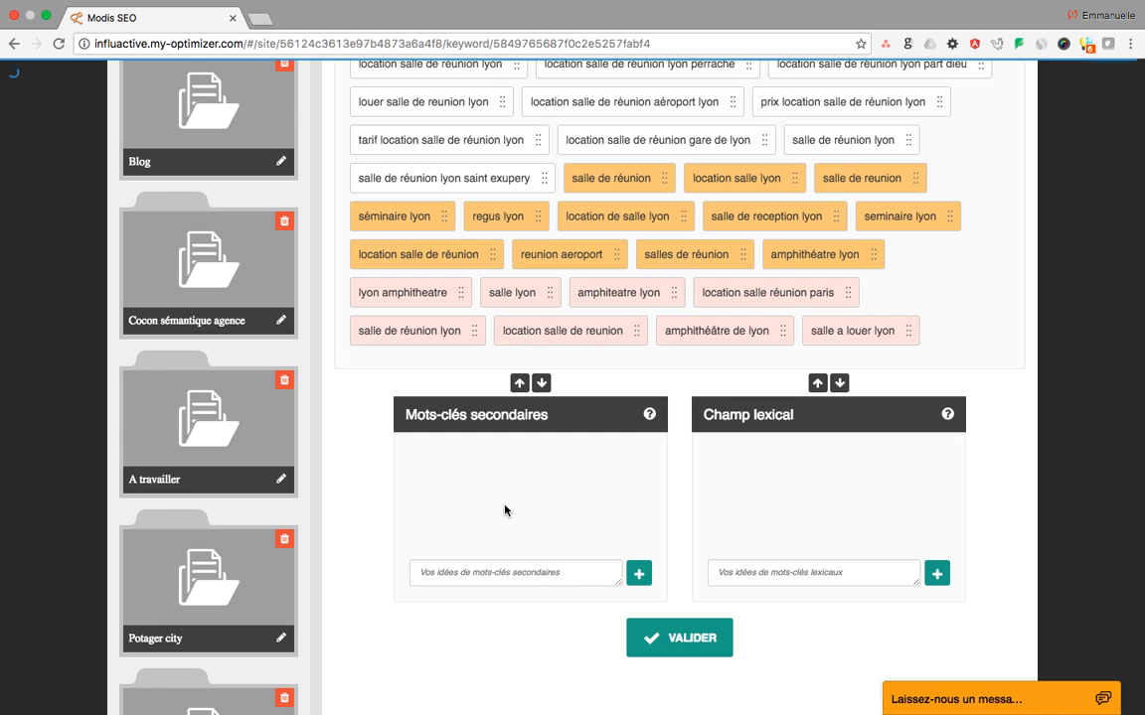
pyautogui.scroll(7, 504, 511)
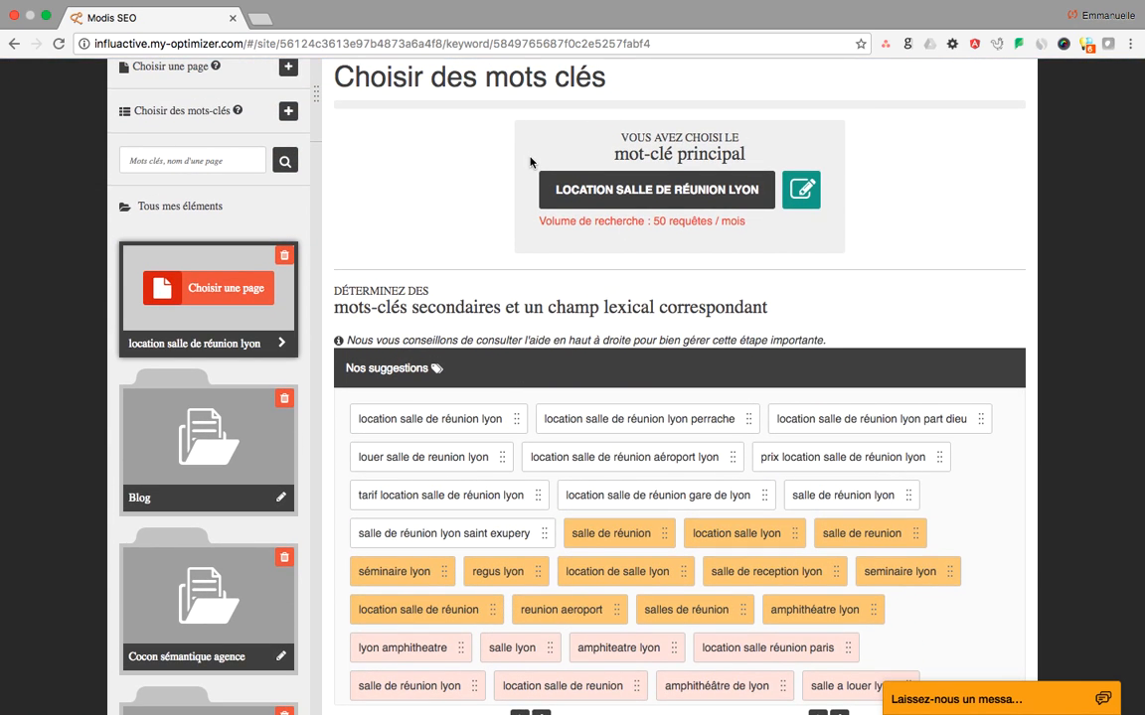
pyautogui.scroll(-5, 529, 162)
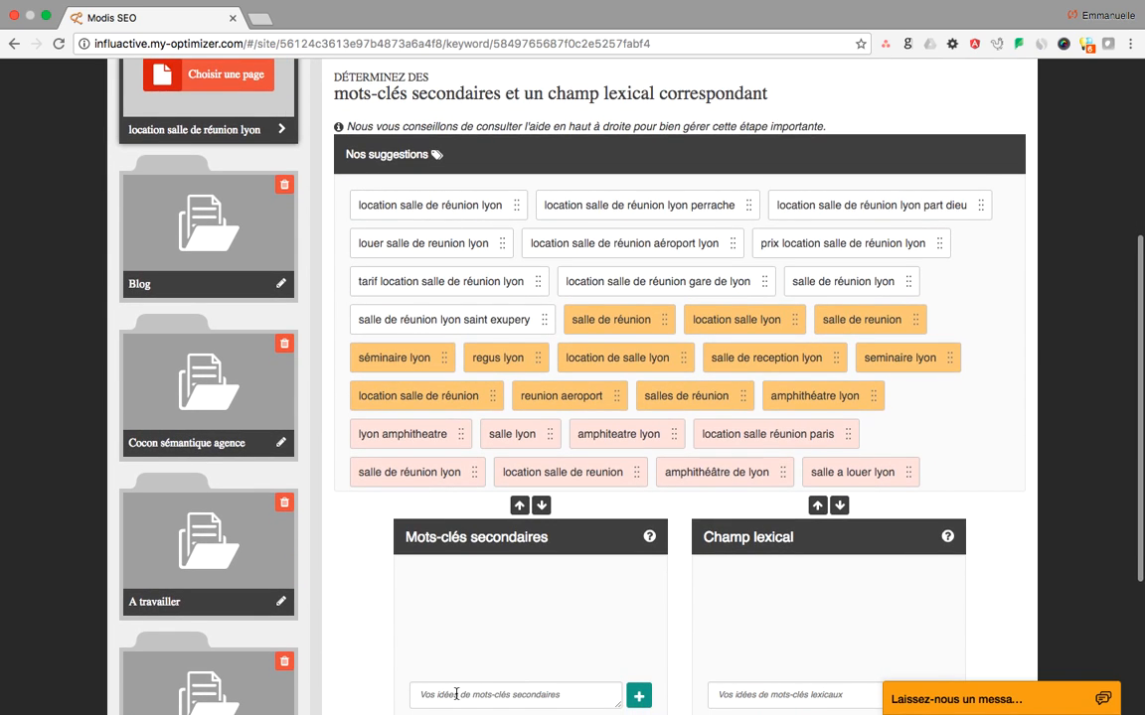
pyautogui.scroll(-2, 452, 675)
pyautogui.click(459, 600)
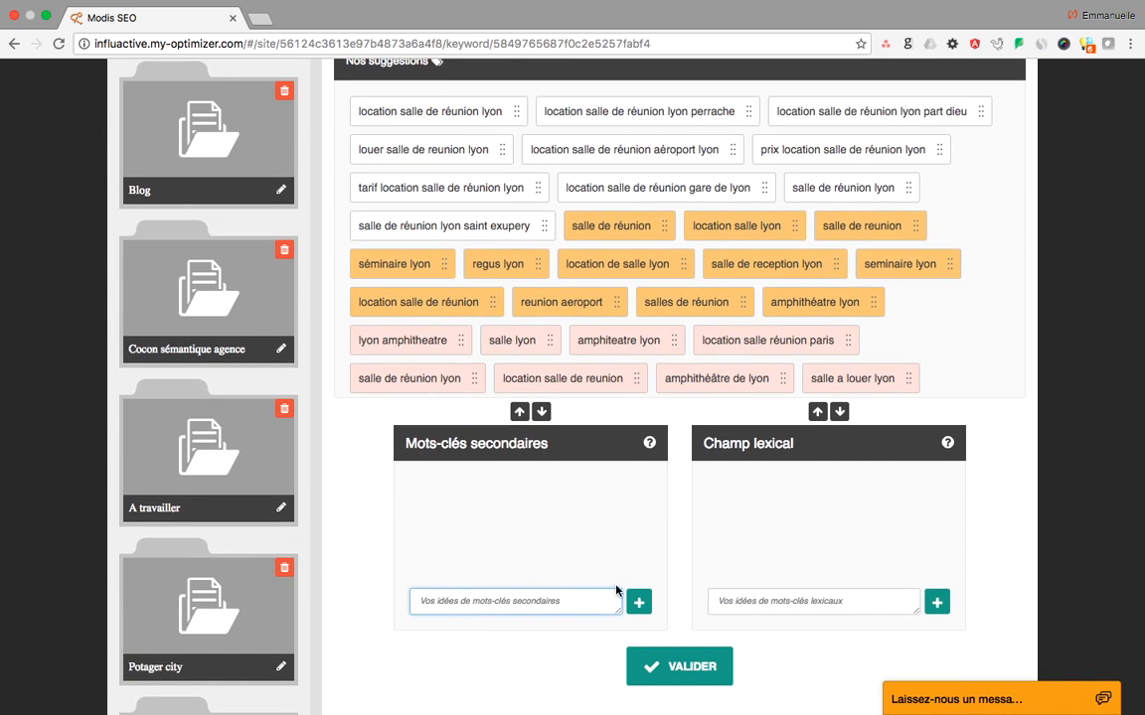
pyautogui.scroll(2, 556, 555)
pyautogui.scroll(1, 557, 555)
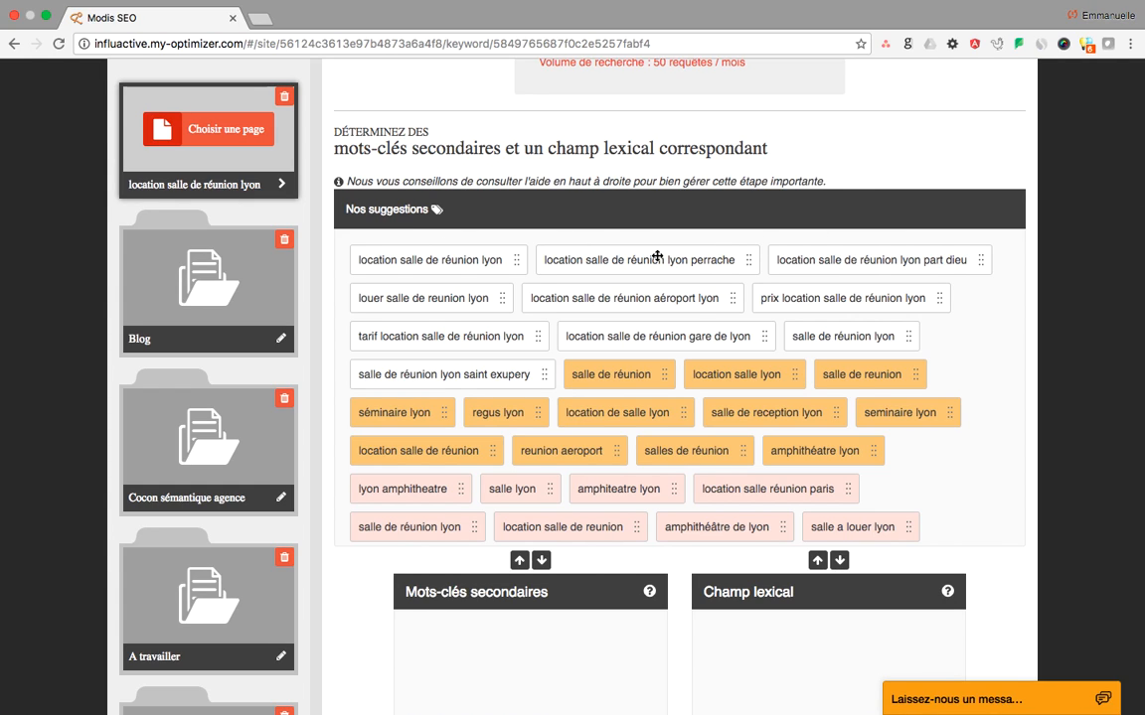
pyautogui.scroll(1, 656, 257)
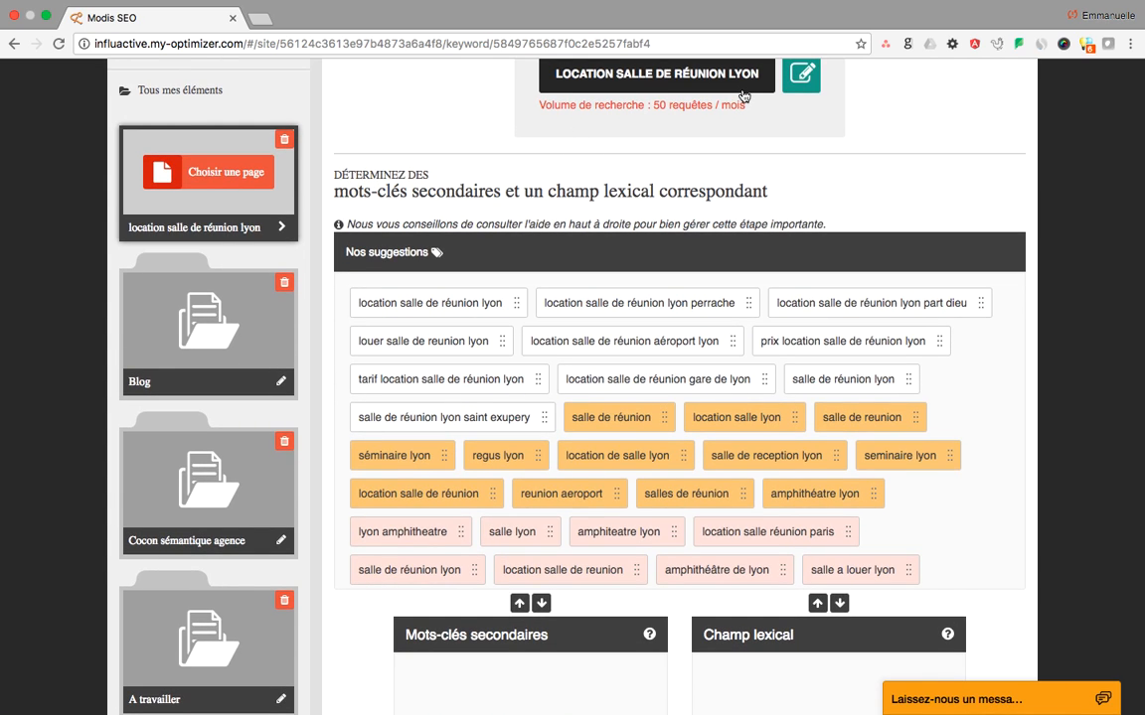
# Step: Add the suggestions "location salle de réunion lyon perrache", "location salle de réunion aéroport lyon" and "louer salle de reunion lyon" to the secondary keywords
pyautogui.click(611, 307)
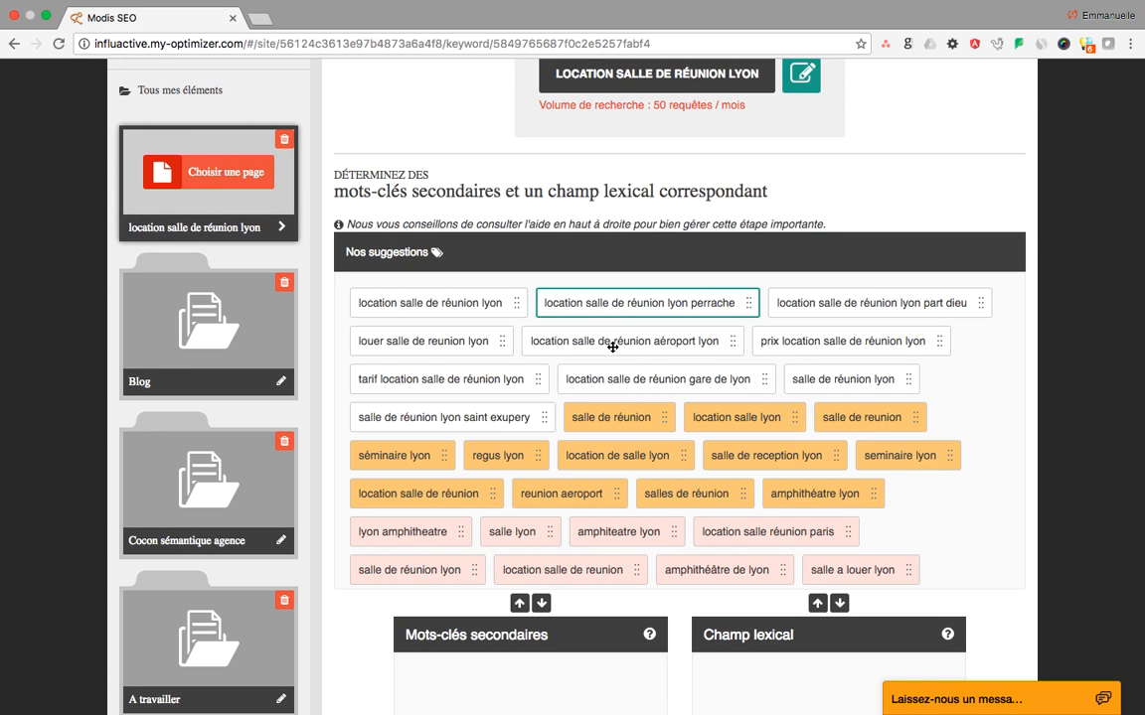
pyautogui.click(685, 342)
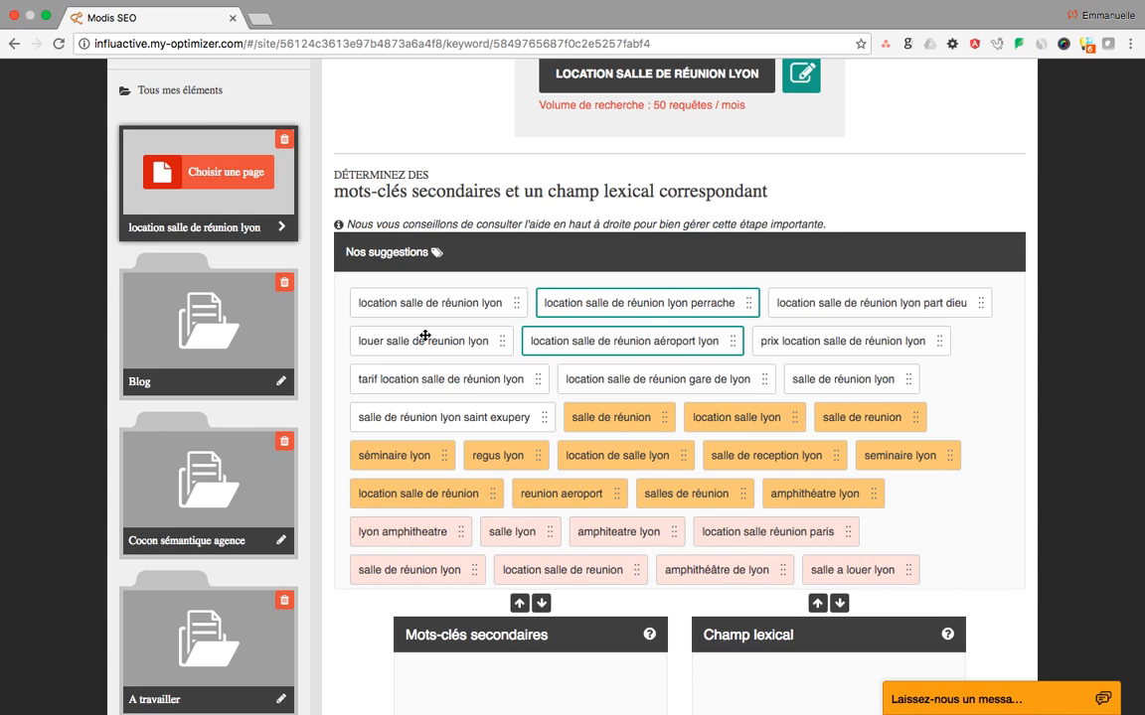
pyautogui.click(460, 343)
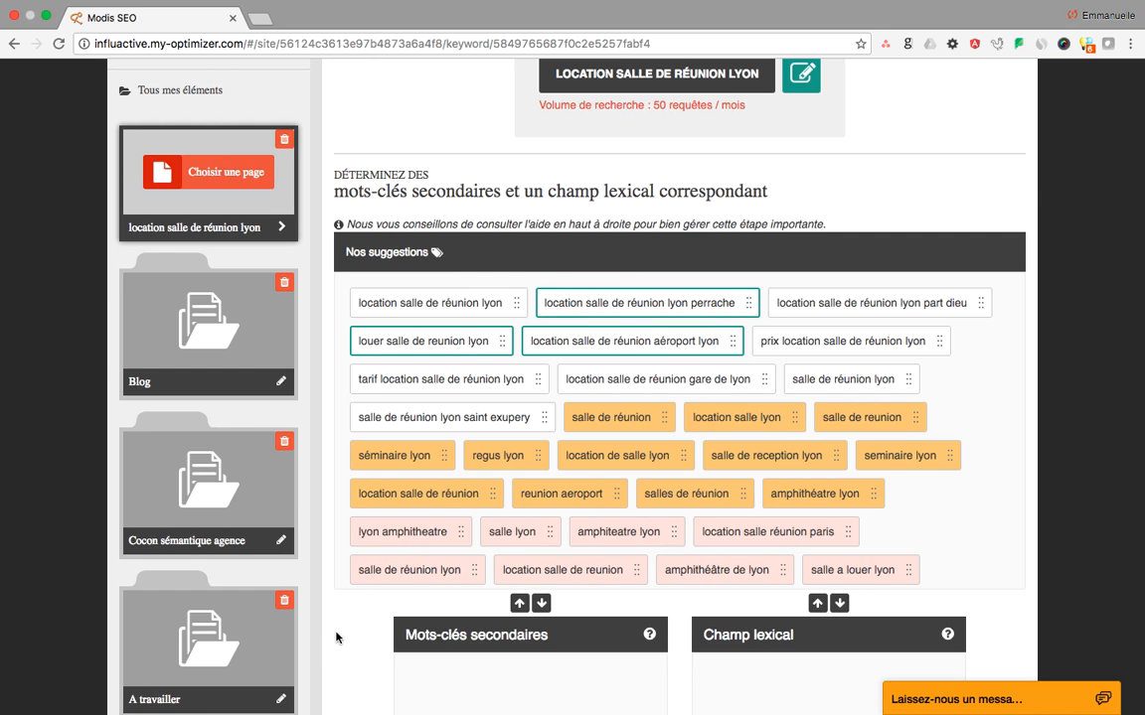
pyautogui.scroll(-3, 347, 637)
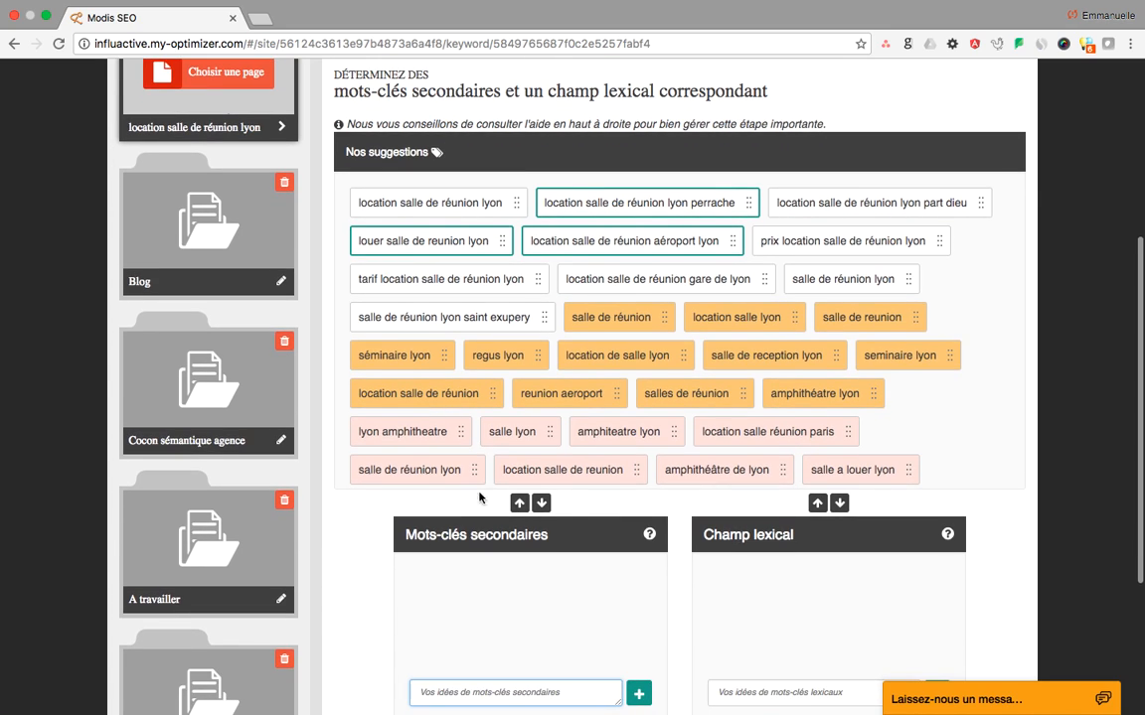
pyautogui.click(540, 503)
pyautogui.scroll(-1, 370, 612)
pyautogui.scroll(-2, 369, 612)
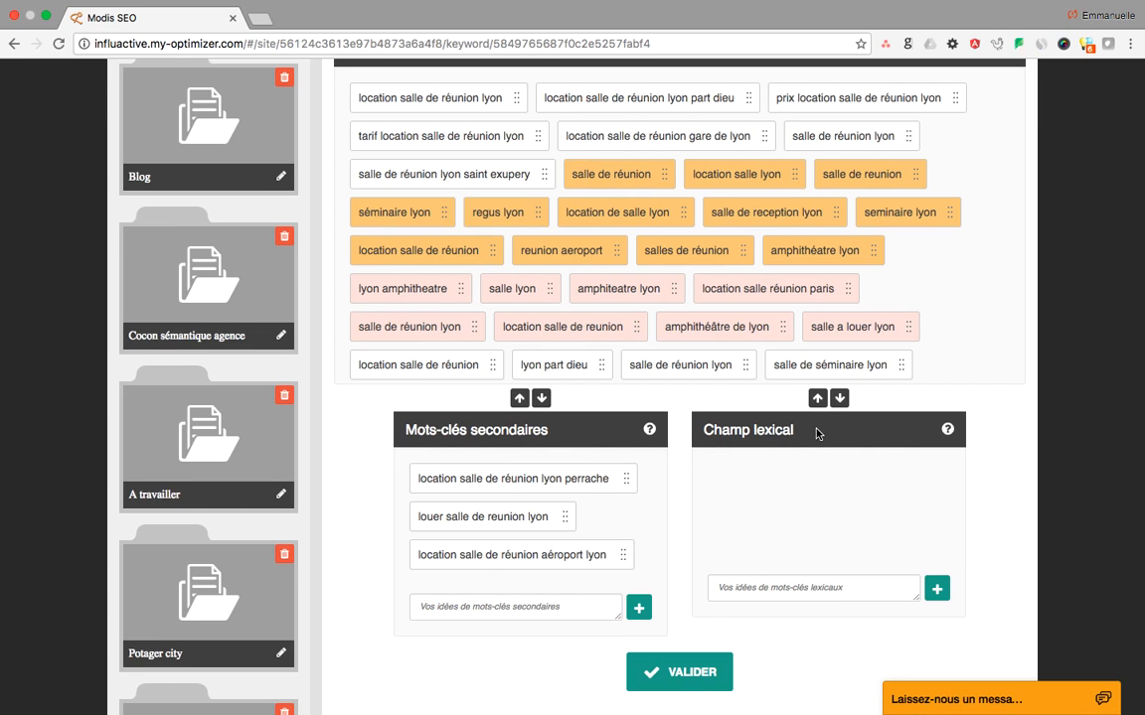
# Step: Add the suggestions accueillir, seminaires, wifi, événements, professionnels and organiser to the lexical field and save the keyword selection
pyautogui.scroll(2, 1004, 318)
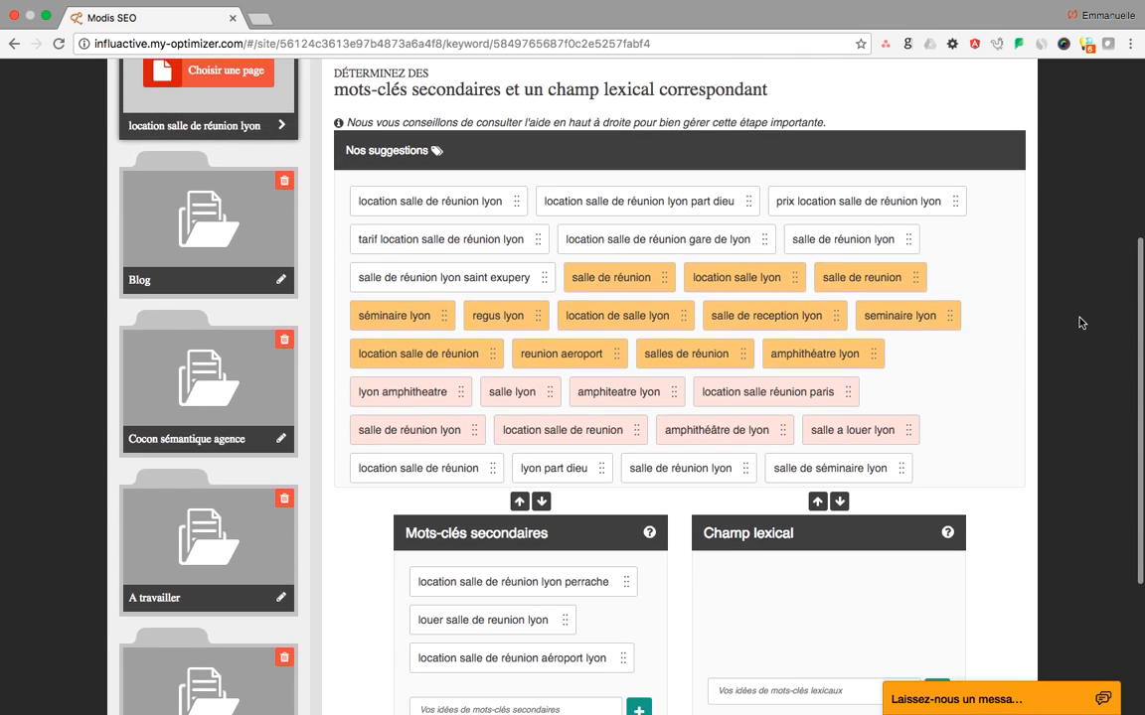
pyautogui.scroll(-2, 624, 379)
pyautogui.scroll(-6, 625, 379)
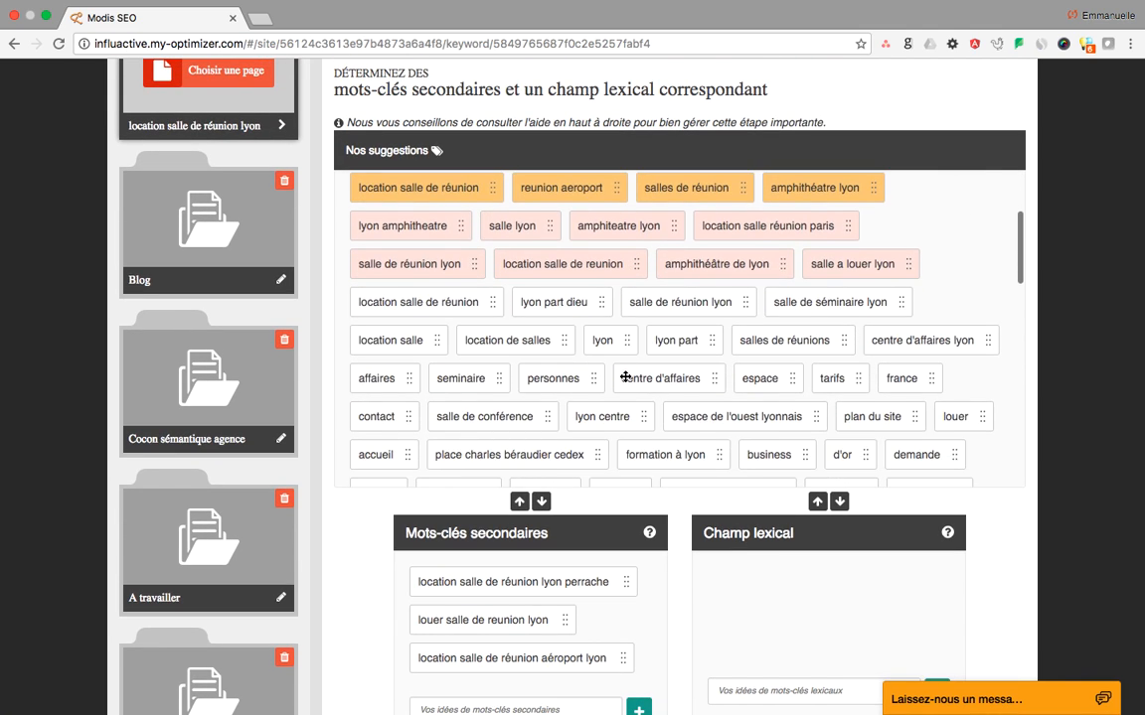
pyautogui.scroll(-2, 625, 377)
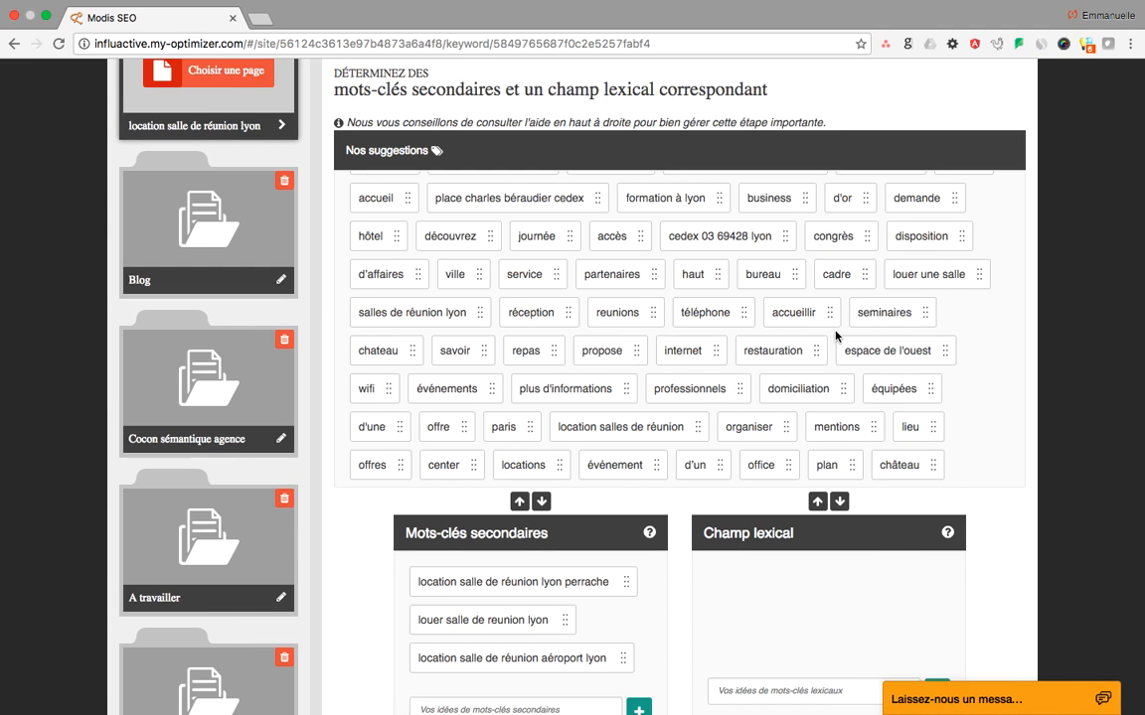
pyautogui.click(795, 316)
pyautogui.click(857, 314)
pyautogui.click(442, 391)
pyautogui.click(383, 393)
pyautogui.click(695, 388)
pyautogui.click(757, 428)
pyautogui.scroll(-1, 1030, 489)
pyautogui.scroll(-2, 1030, 489)
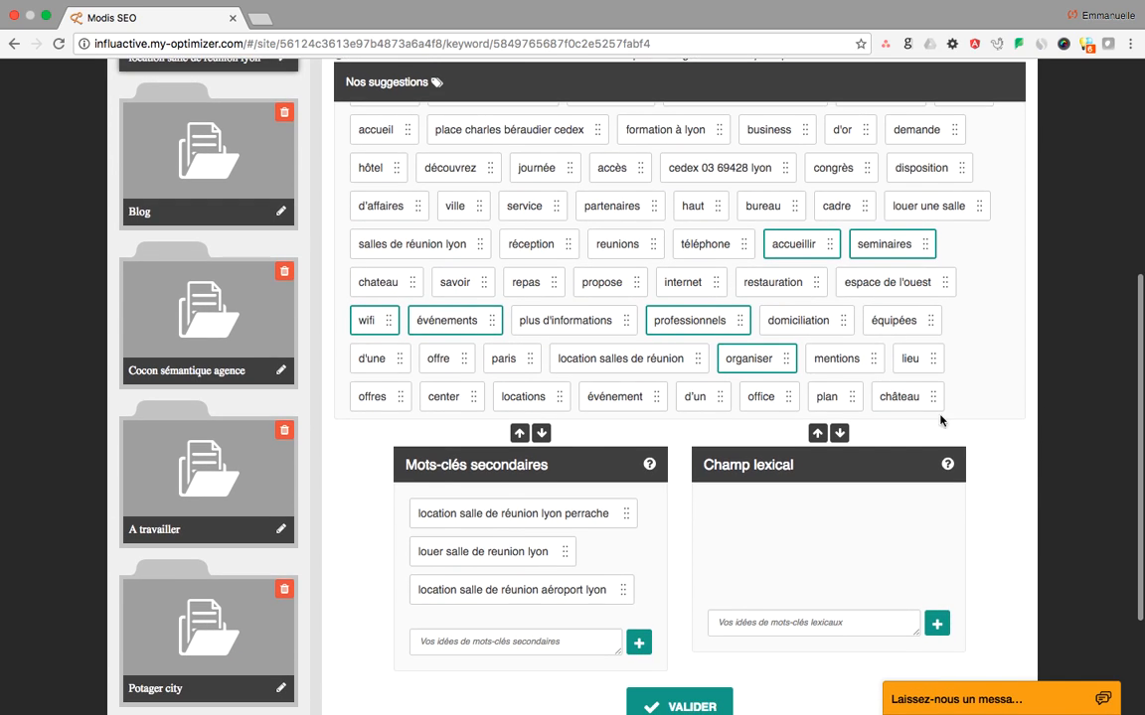
pyautogui.click(839, 433)
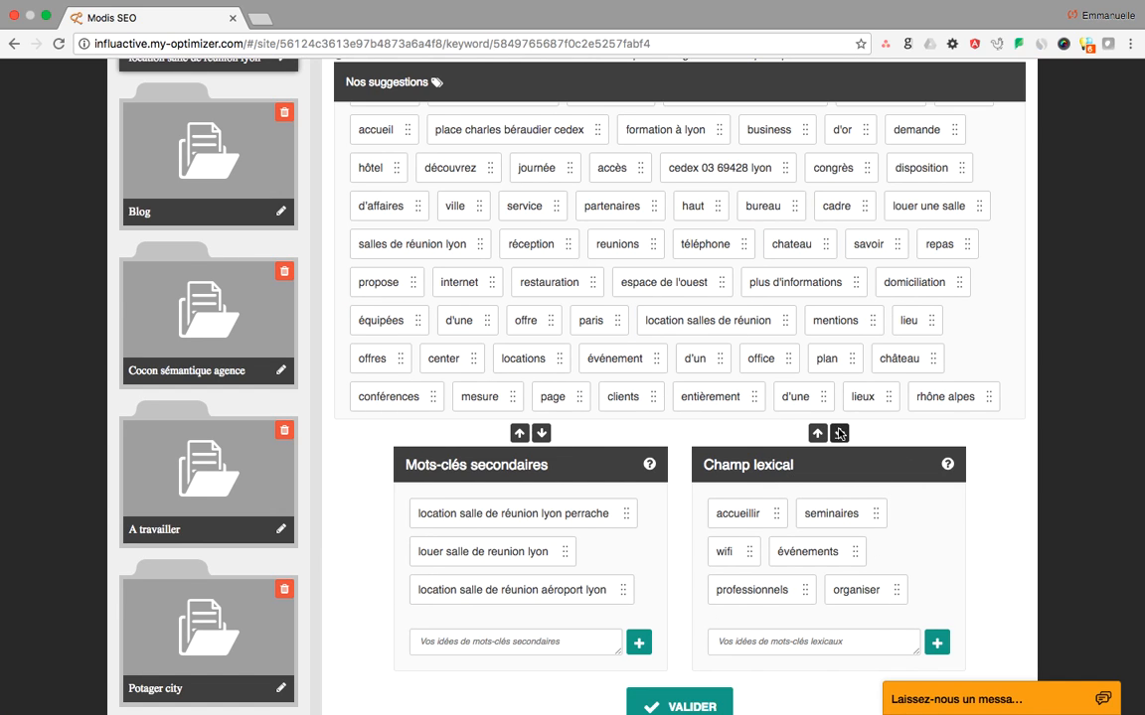
pyautogui.scroll(-4, 1021, 504)
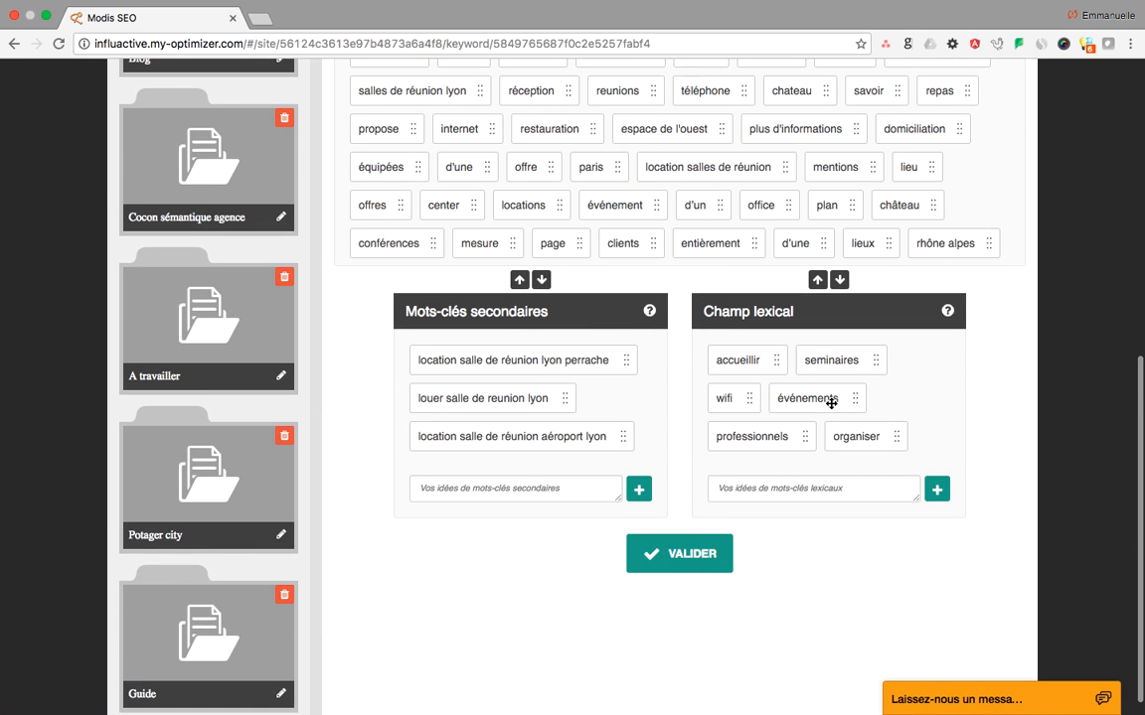
pyautogui.click(682, 555)
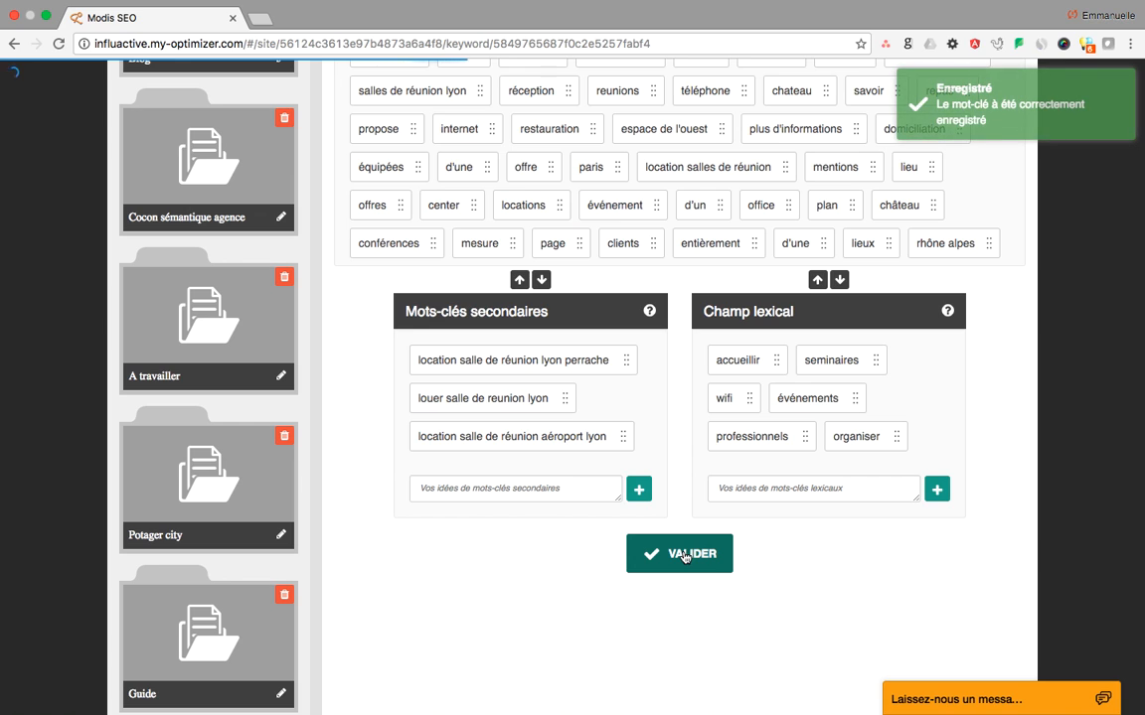
# Step: Switch to the browser window showing the Optimiz.me client administration page
pyautogui.scroll(8, 318, 544)
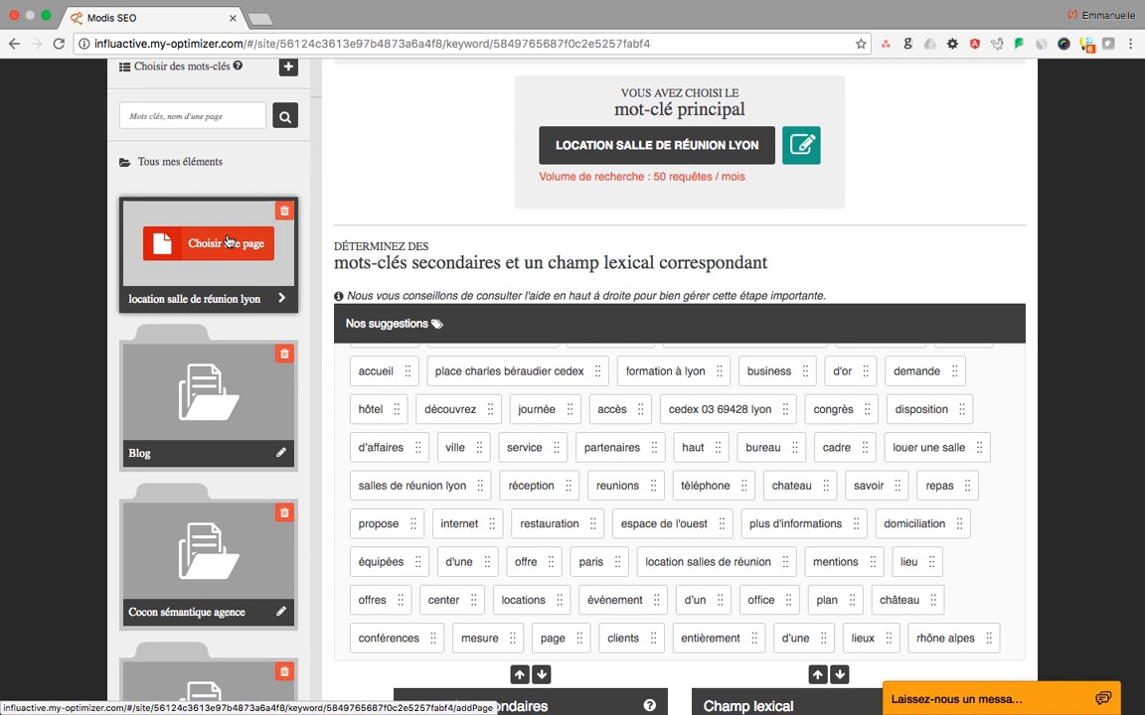
pyautogui.hotkey('ctrl', 'Left')
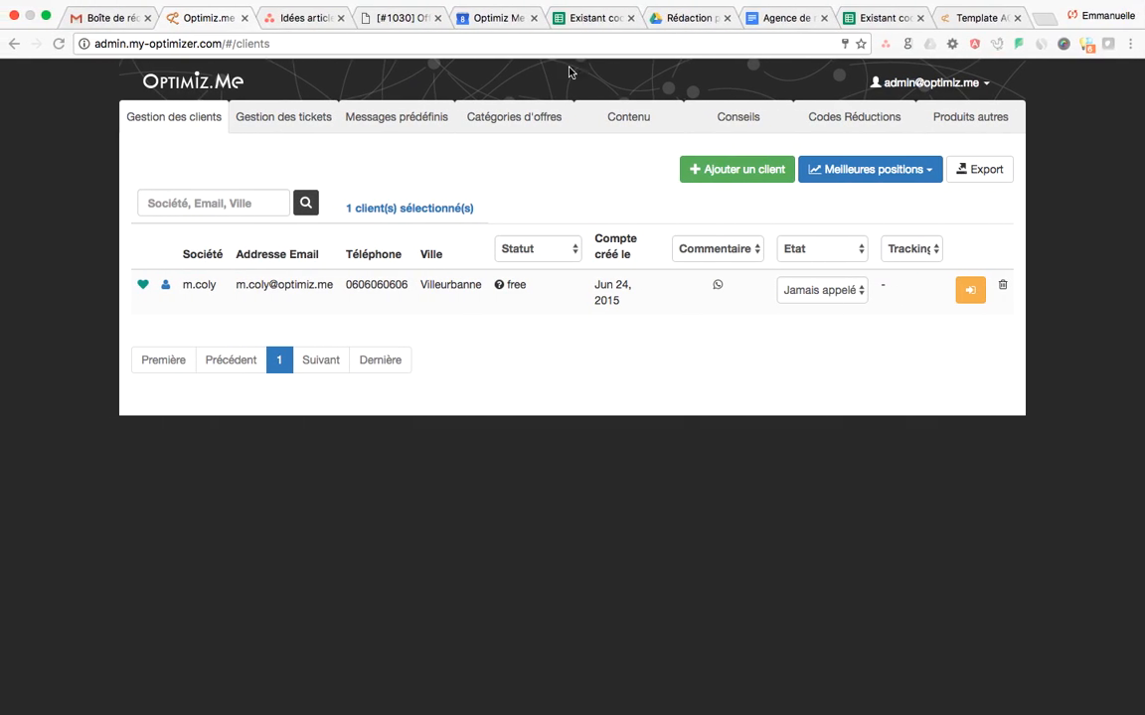